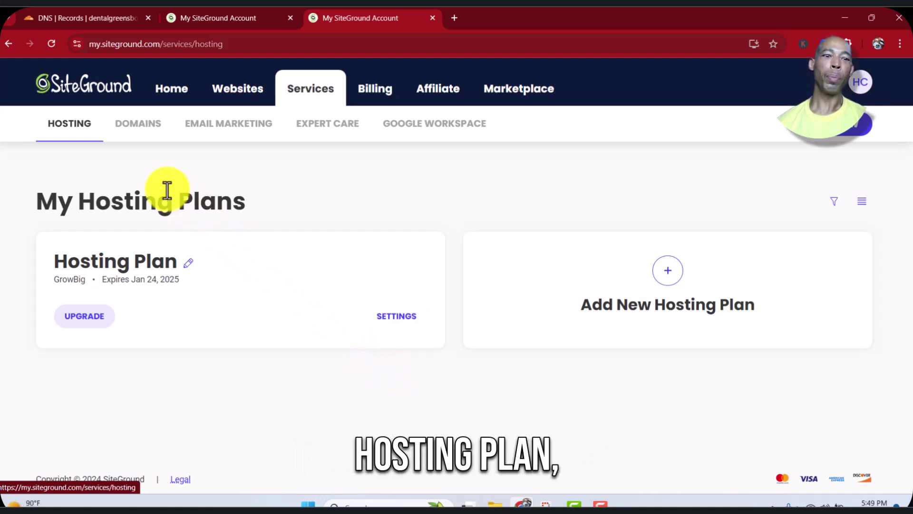
From the GrowBig plan's settings, choose Add Website in the more-options menu
click(386, 316)
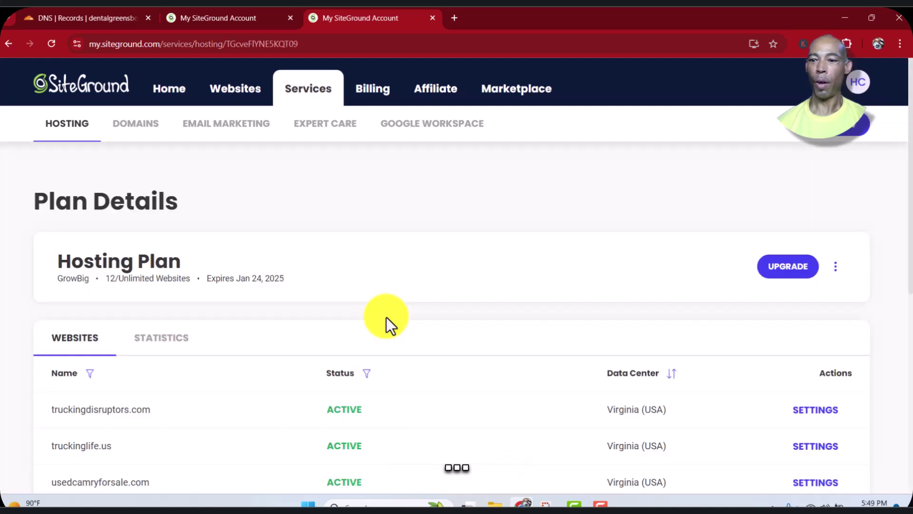
click(835, 268)
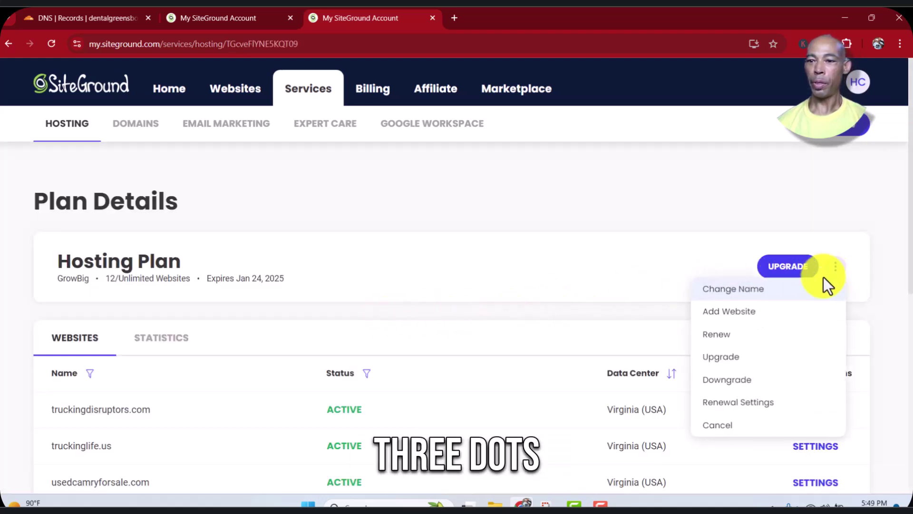
click(778, 312)
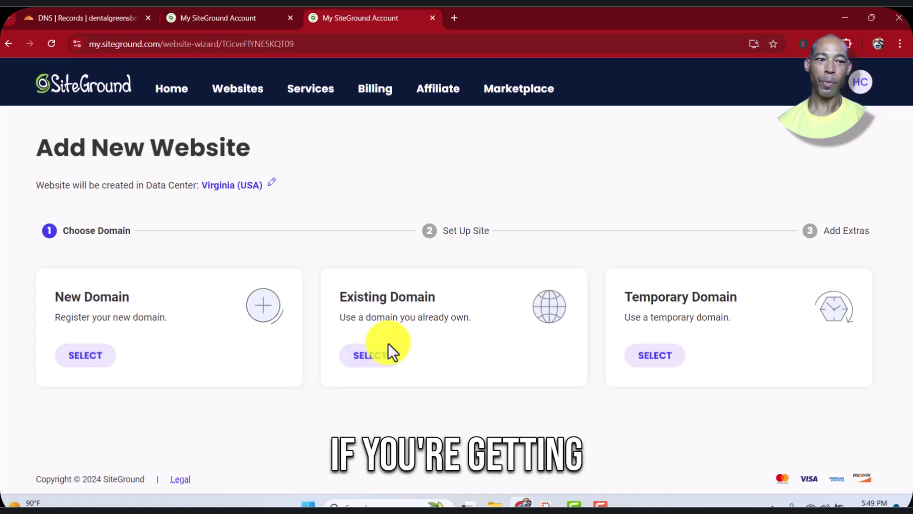
Choose Existing Domain and enter dentalgreensboronc.com, checking the name in Cloudflare
click(378, 356)
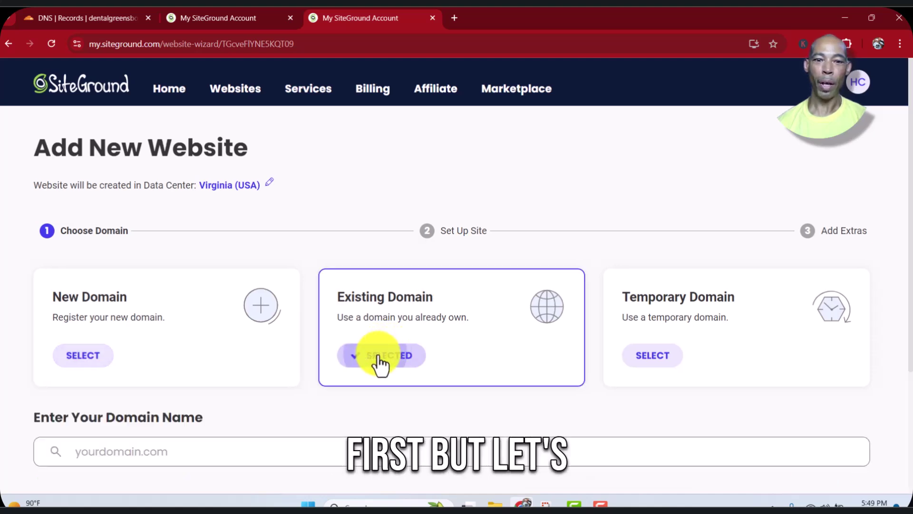
click(189, 446)
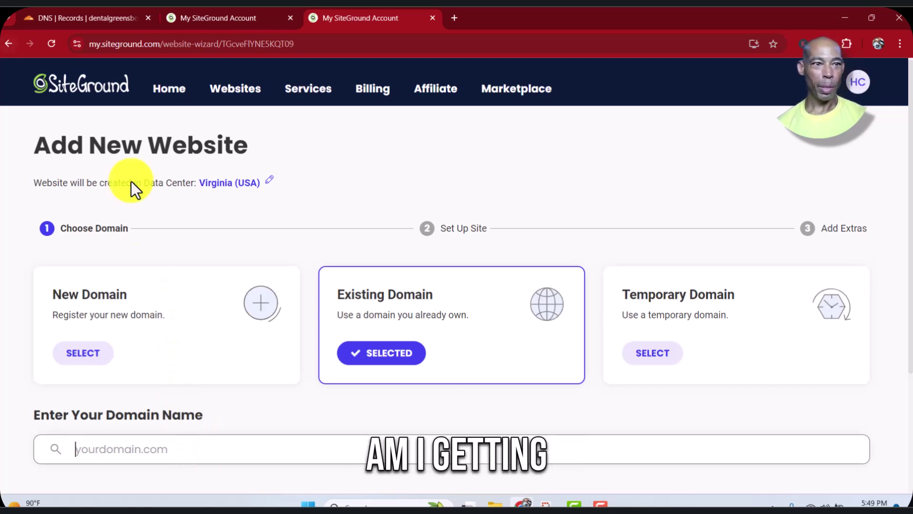
click(93, 16)
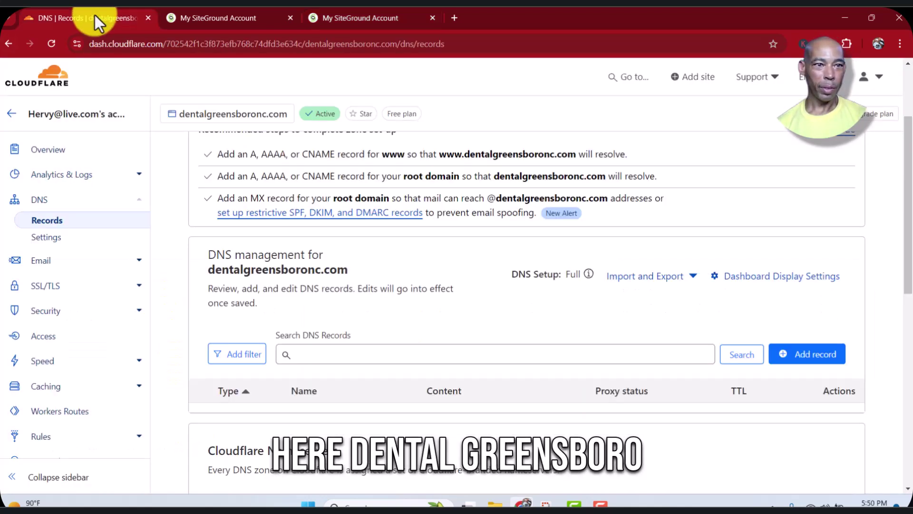
click(343, 16)
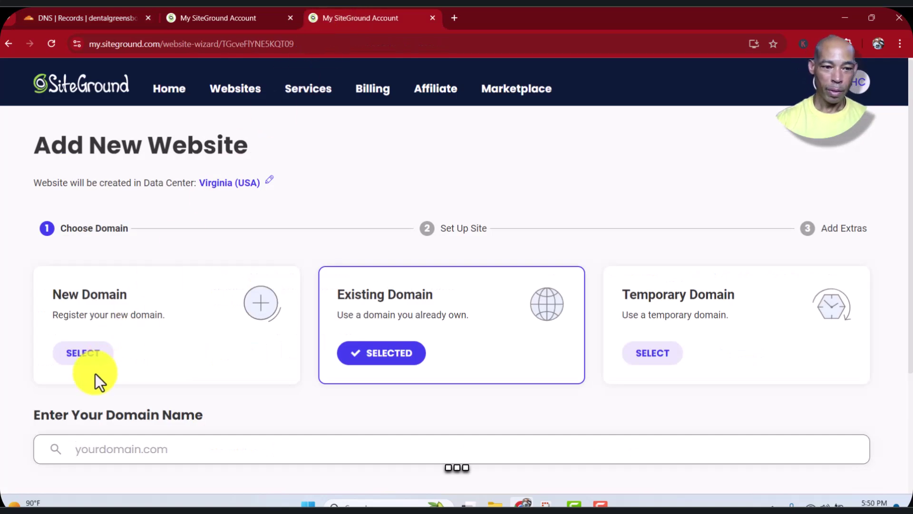
text(dentalgreens)
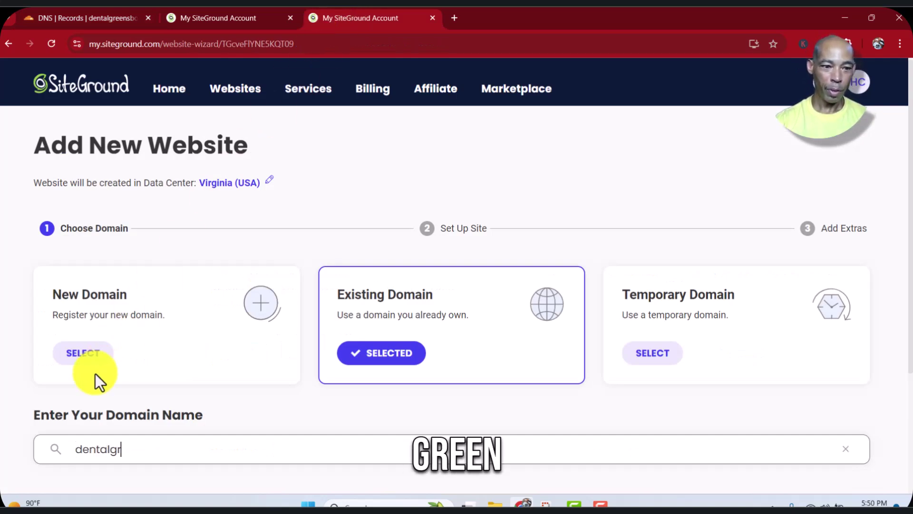
key(BackSpace)
text(s)
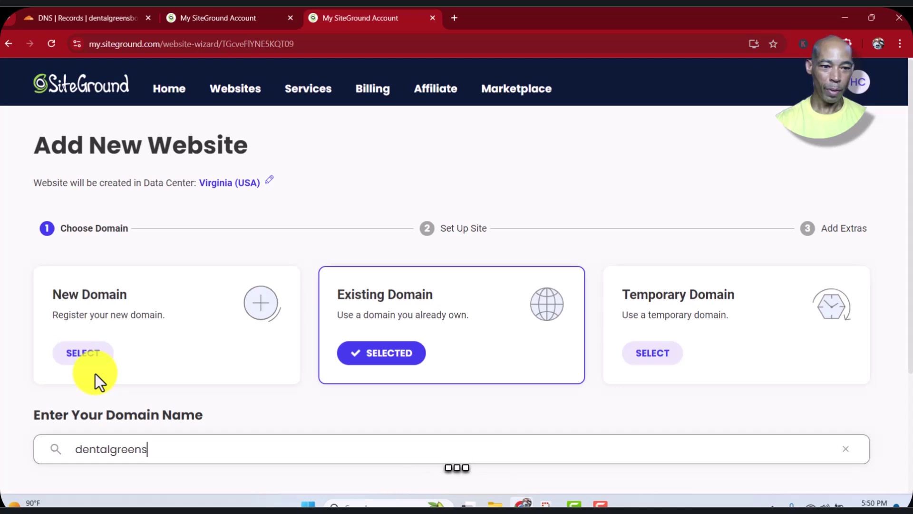
text(boronc.com)
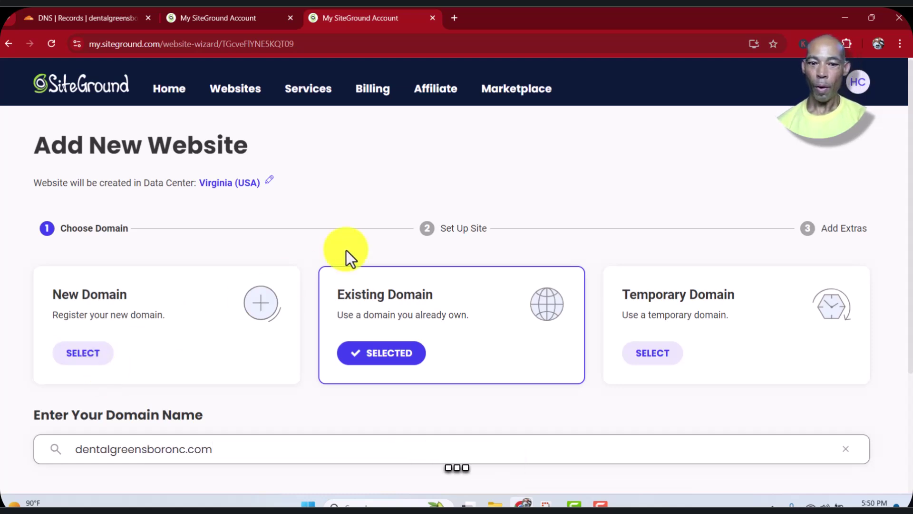
scroll(346, 253, down, 3)
Continue past the domain step and start a new website with WordPress as the application
click(439, 360)
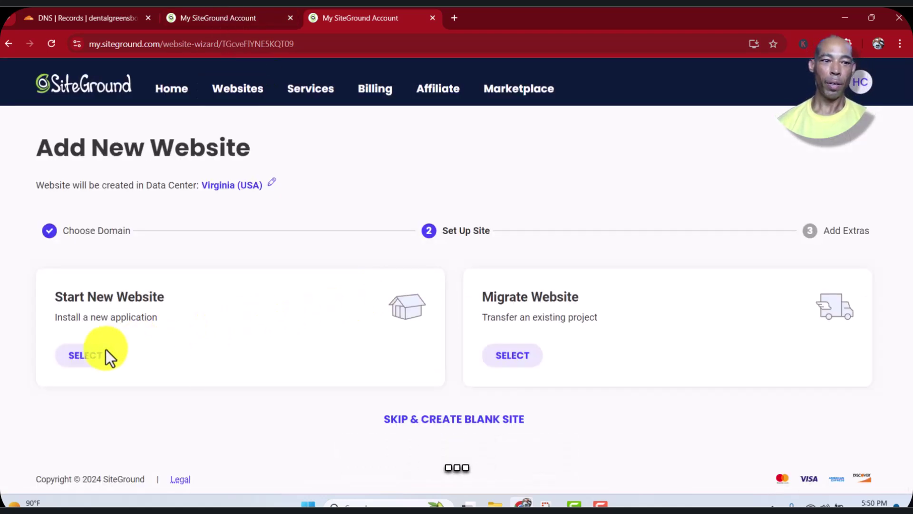
click(81, 363)
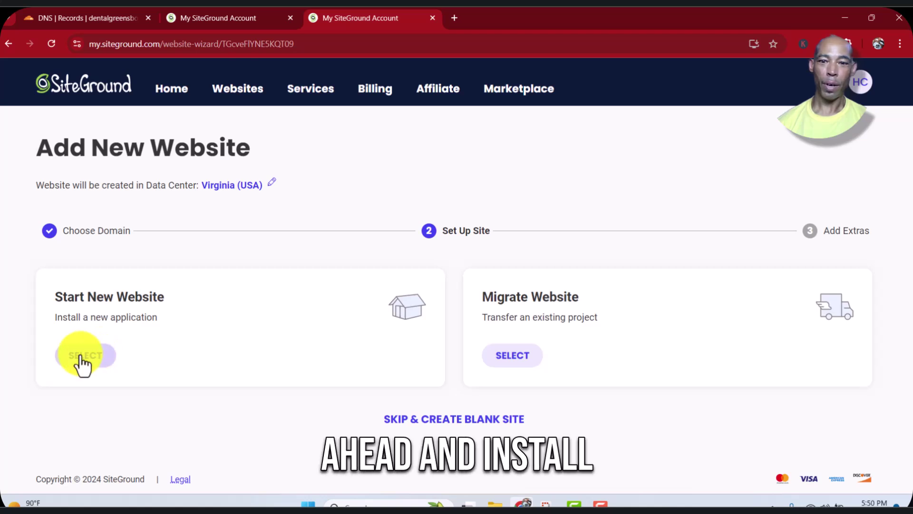
scroll(283, 374, down, 1)
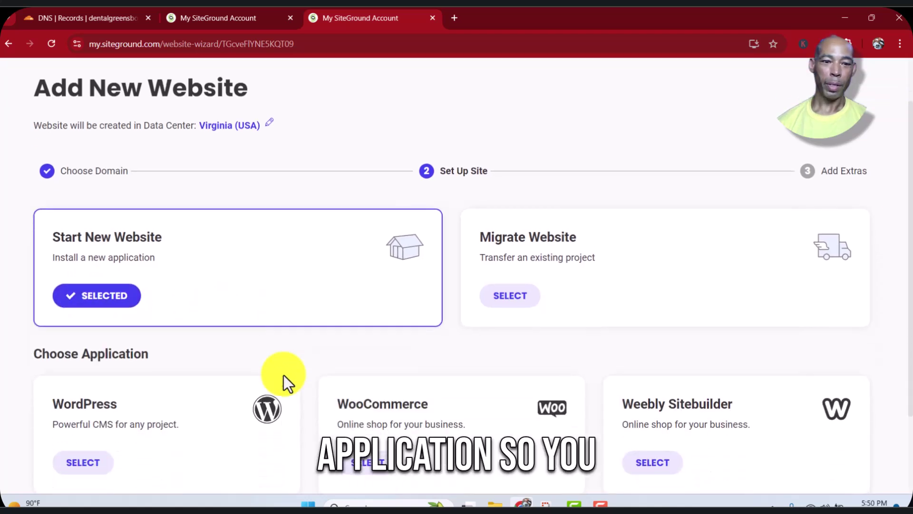
scroll(284, 375, down, 2)
click(78, 360)
scroll(79, 358, down, 1)
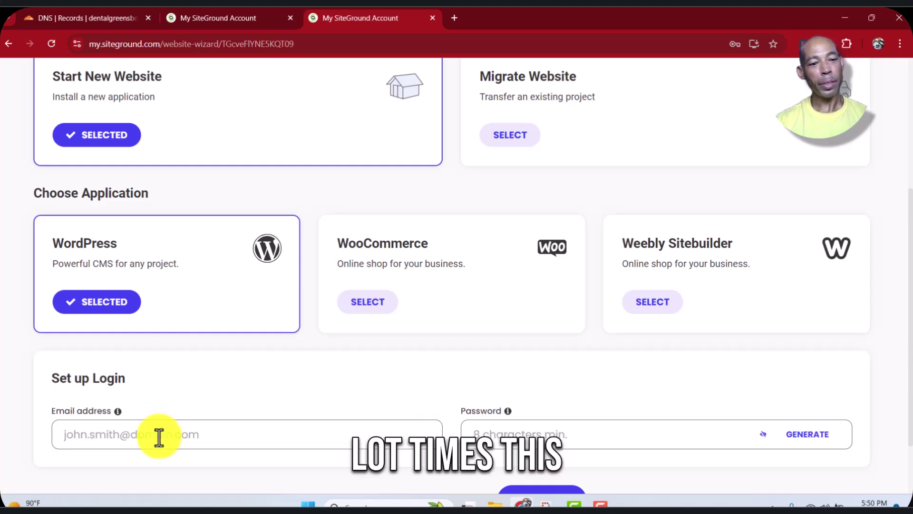
Fill in the WordPress login email and autofill the saved strong password
click(159, 435)
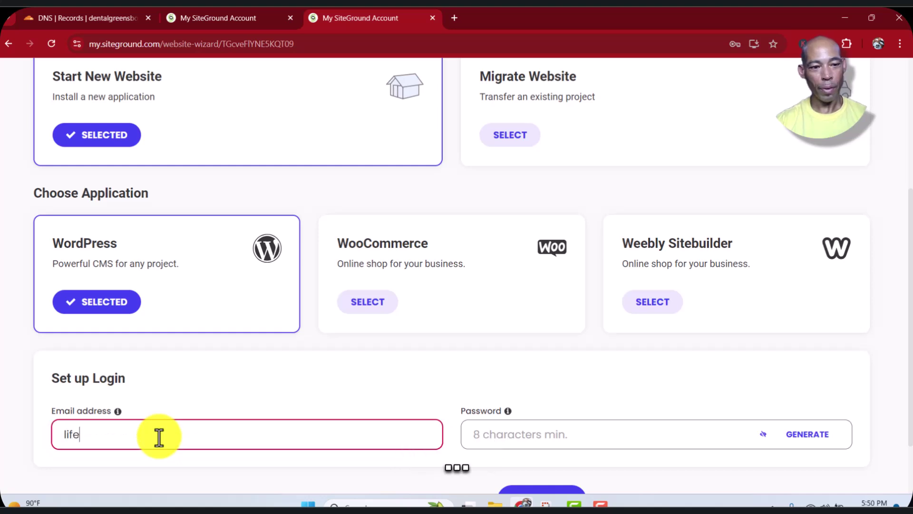
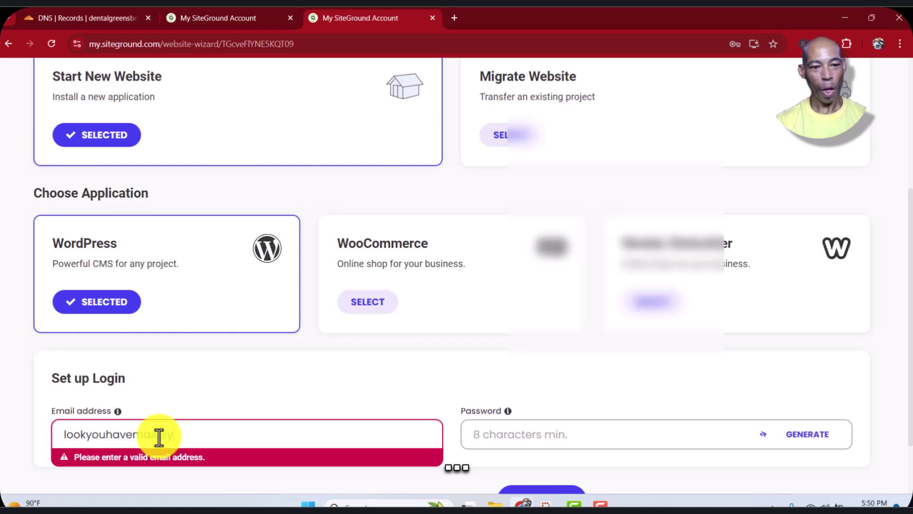
key(Return)
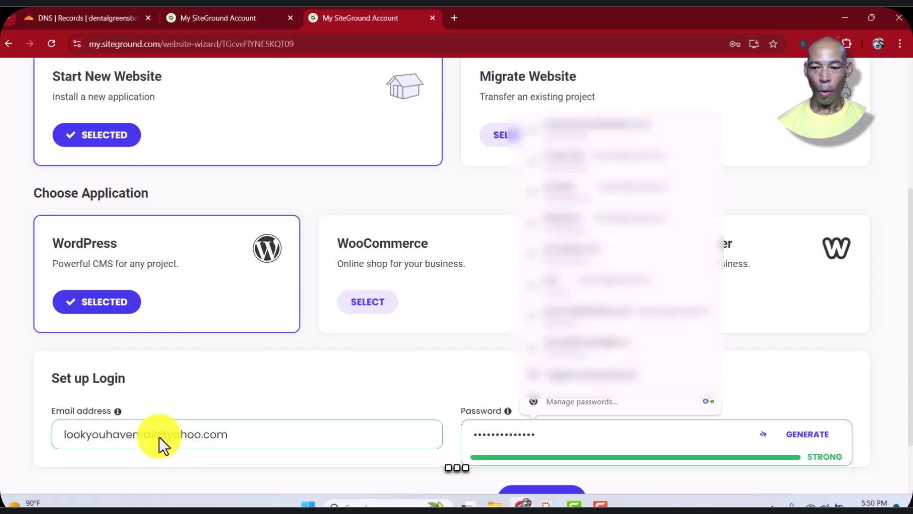
scroll(159, 438, down, 2)
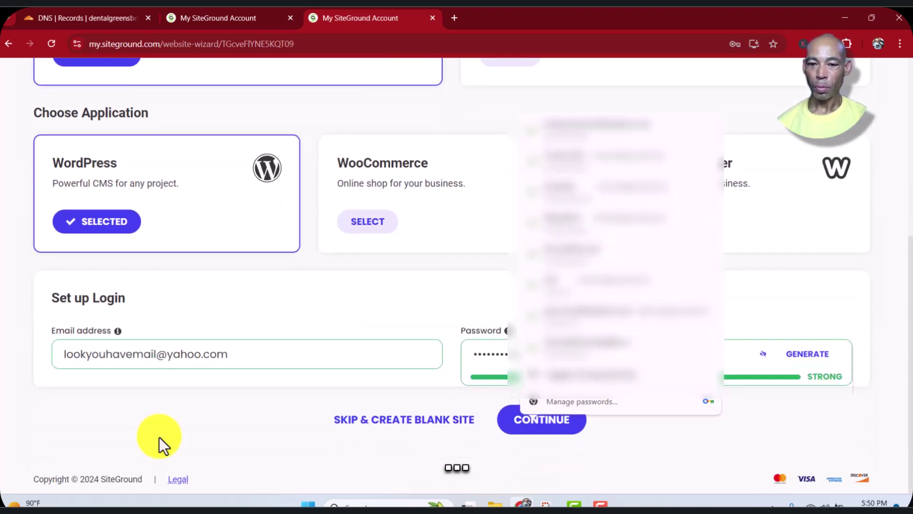
Continue past the WordPress setup, decline the Site Scanner add-on and finish the wizard
click(514, 421)
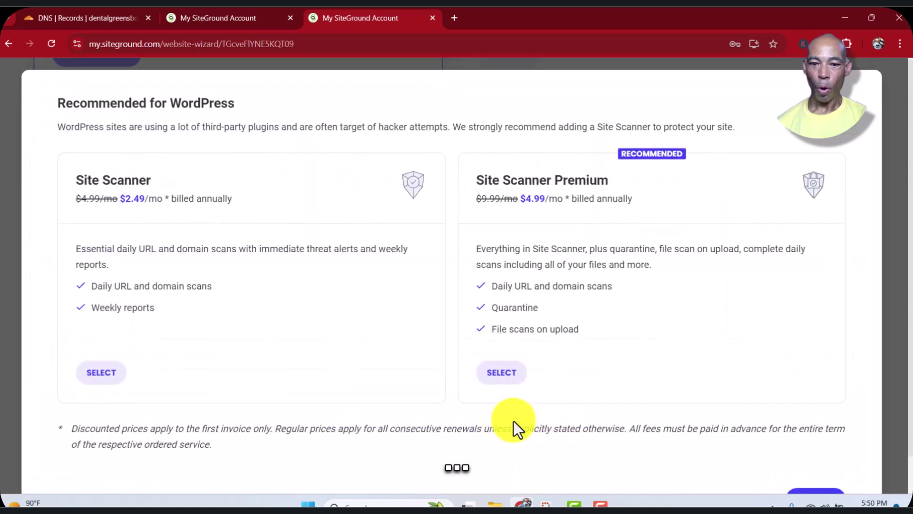
scroll(513, 421, down, 1)
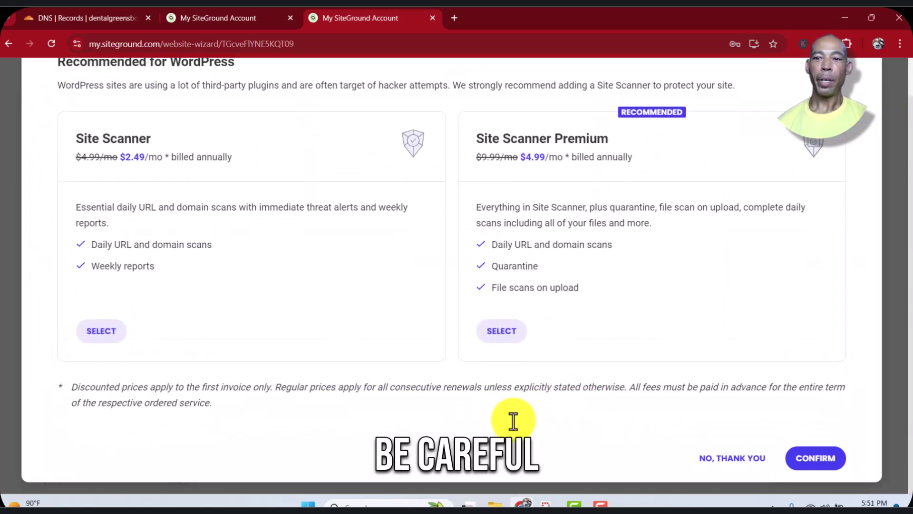
click(741, 464)
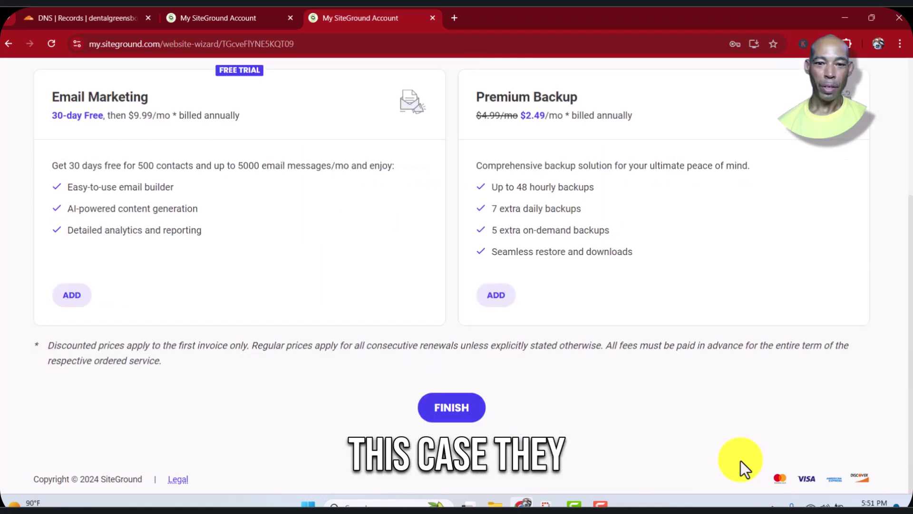
click(439, 410)
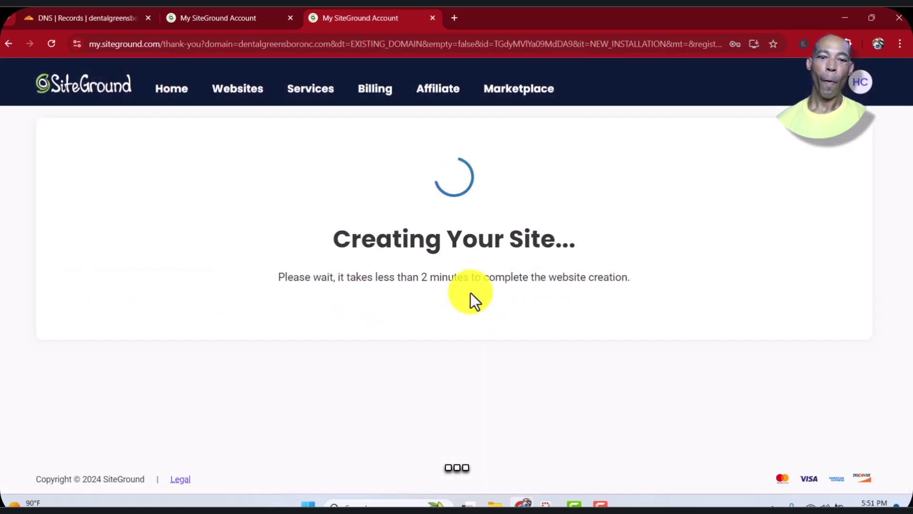
On Cloudflare's DNS Records page, add a new record with Name @ for the domain root
click(98, 22)
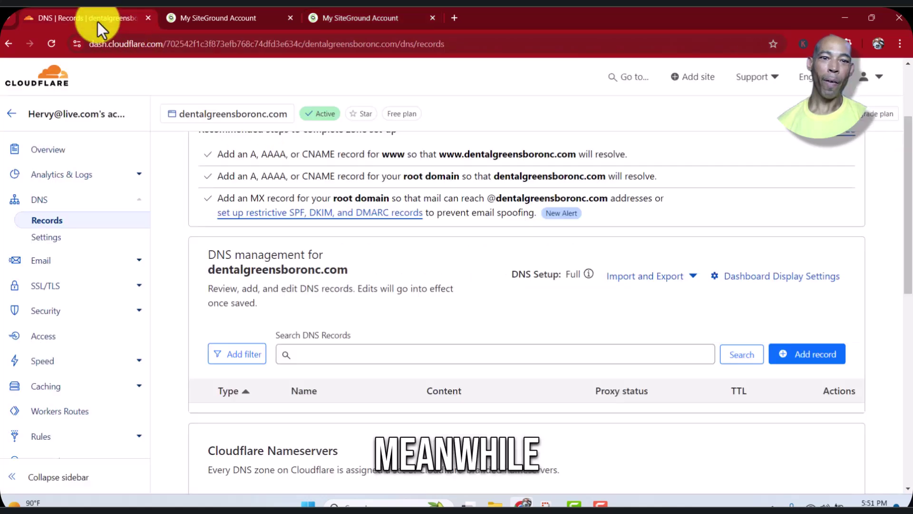
scroll(649, 228, up, 3)
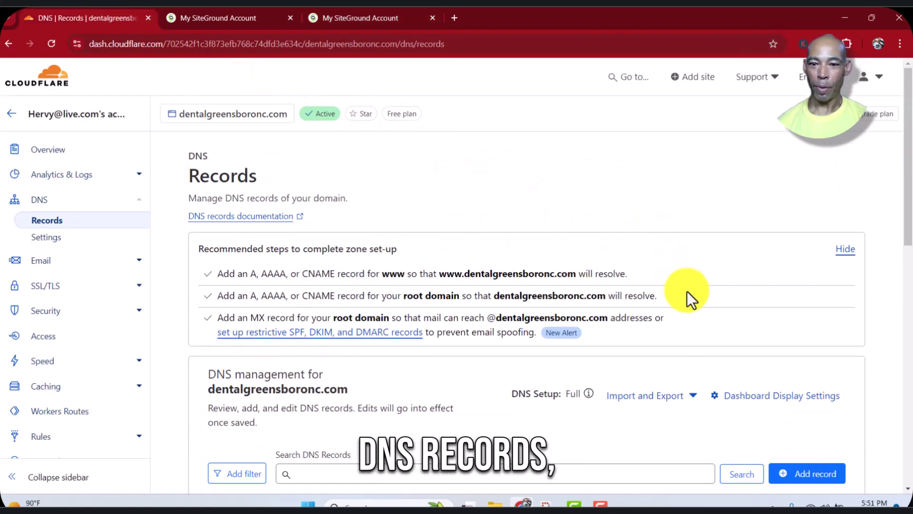
scroll(687, 291, down, 3)
scroll(687, 294, down, 1)
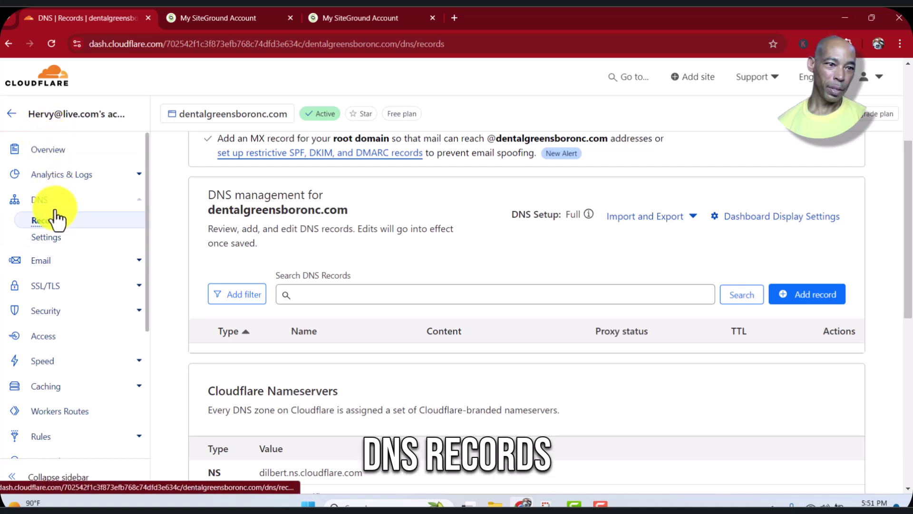
click(799, 302)
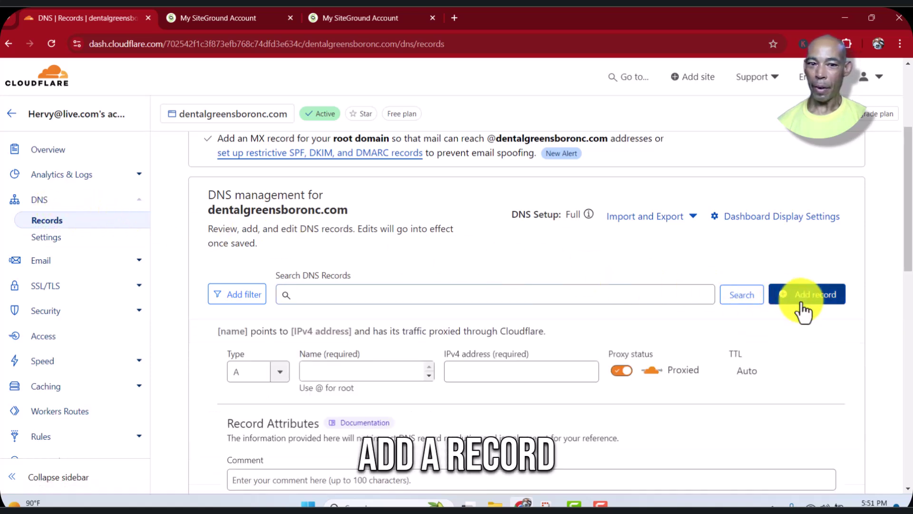
click(364, 374)
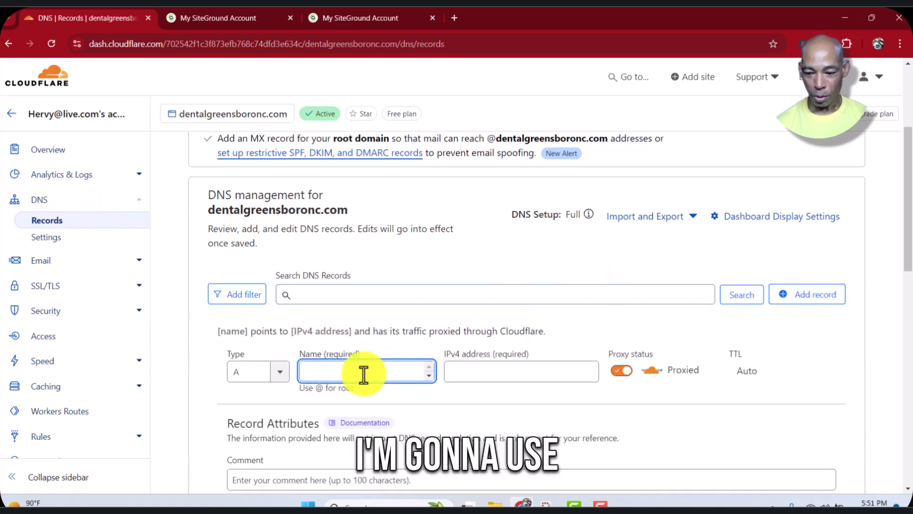
text(@)
key(Tab)
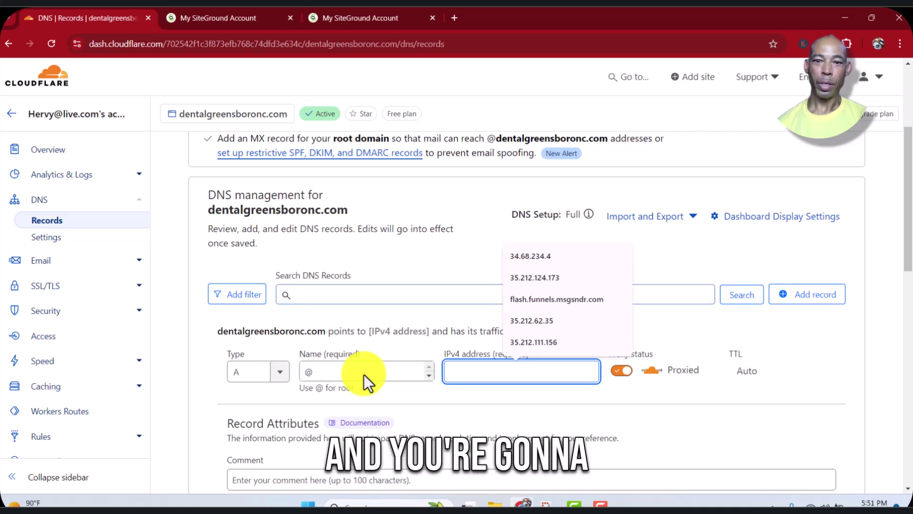
Open the Site Tools dashboard for the newly created dentalgreensboronc.com site
click(232, 15)
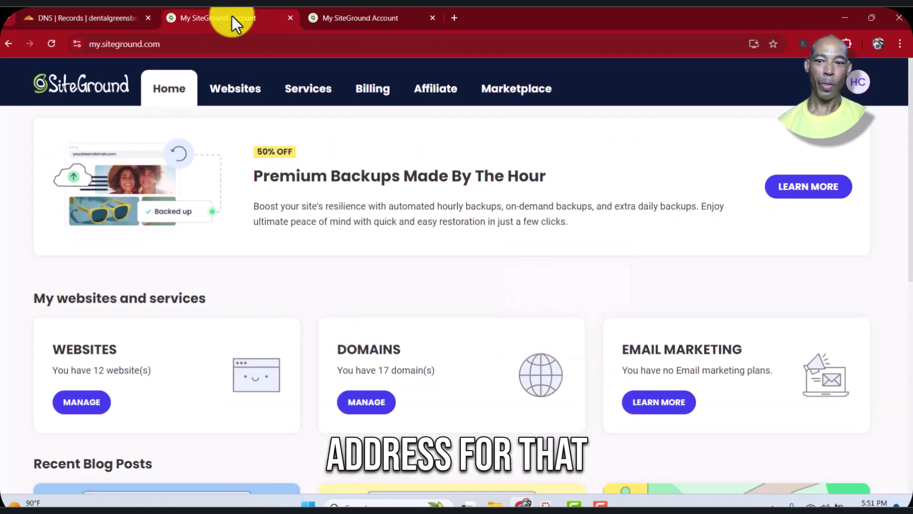
click(350, 16)
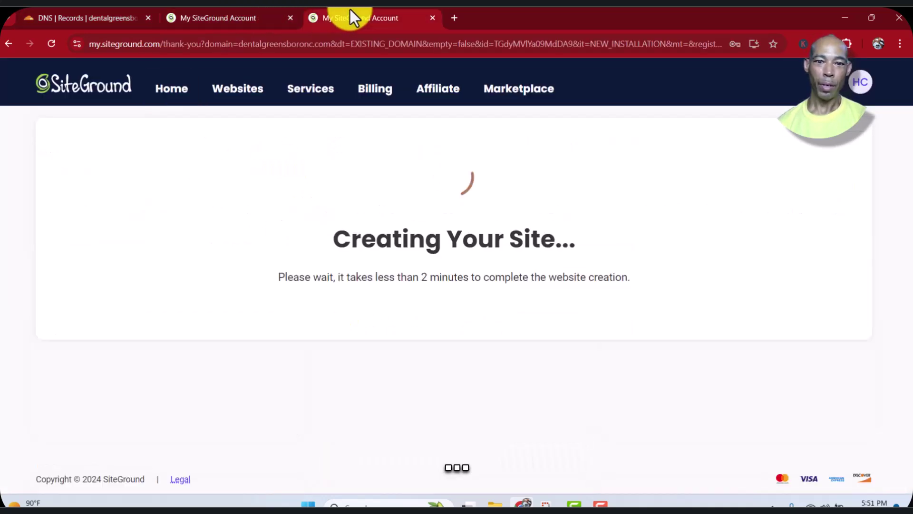
scroll(454, 352, down, 1)
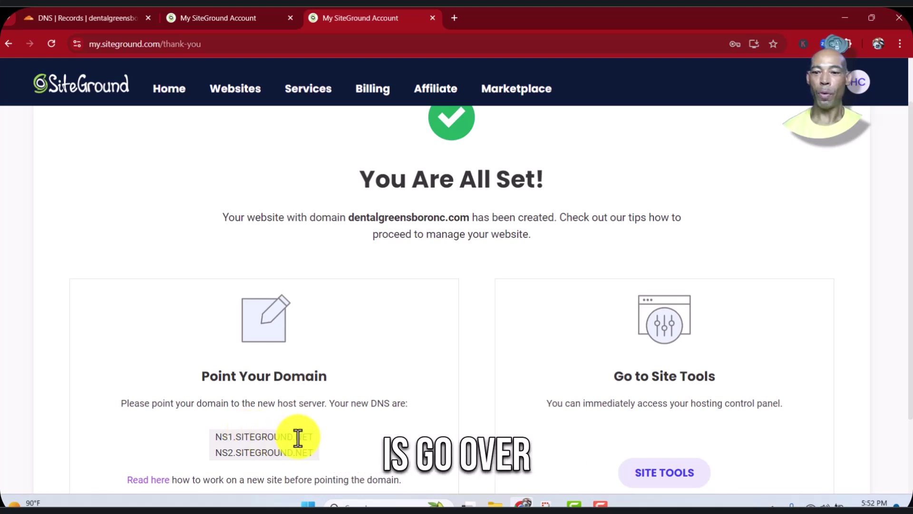
click(673, 482)
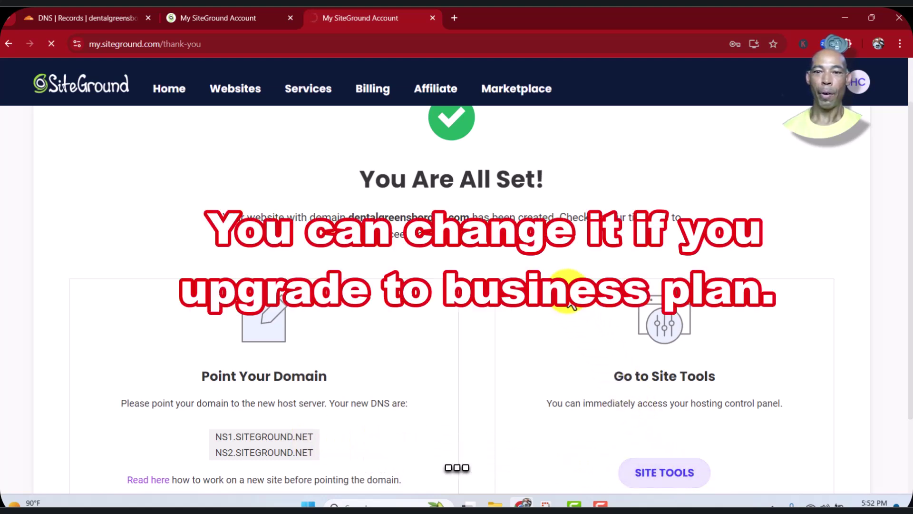
scroll(571, 305, down, 2)
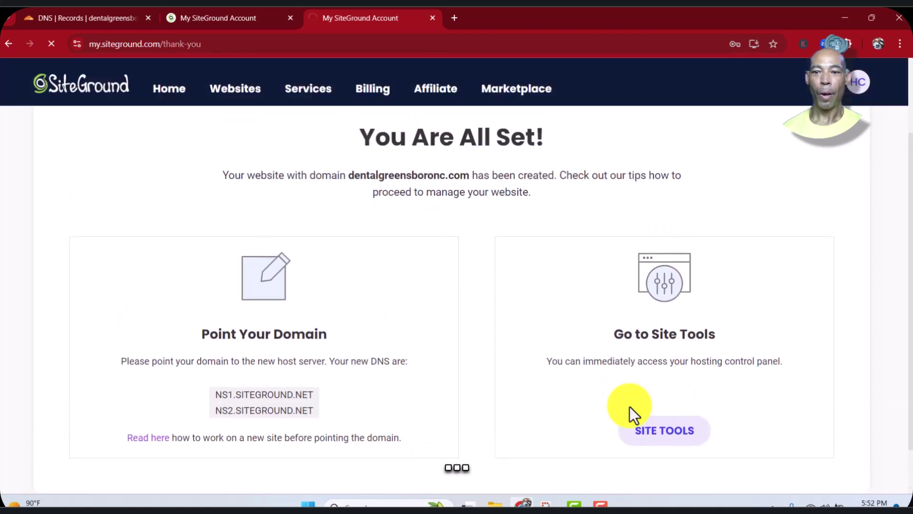
click(660, 433)
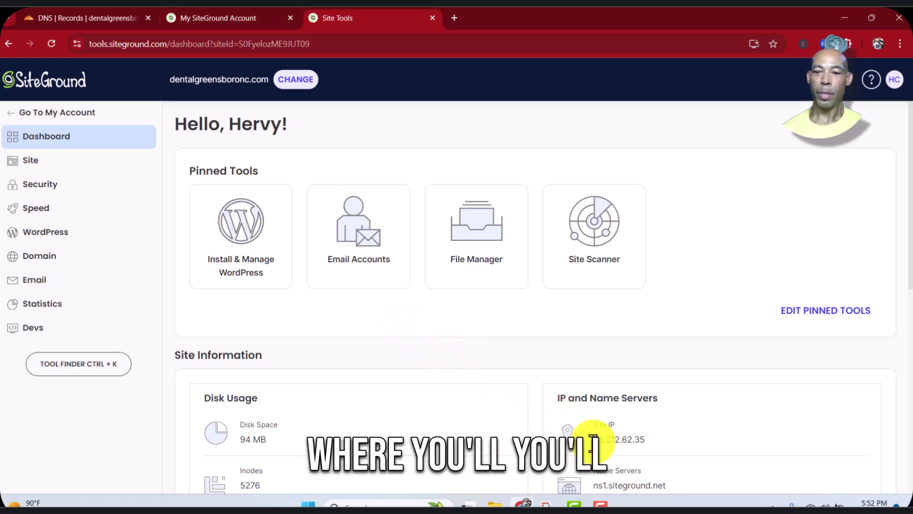
Copy the site IP address 35.212.62.35 from IP and Name Servers
drag(594, 439, 653, 433)
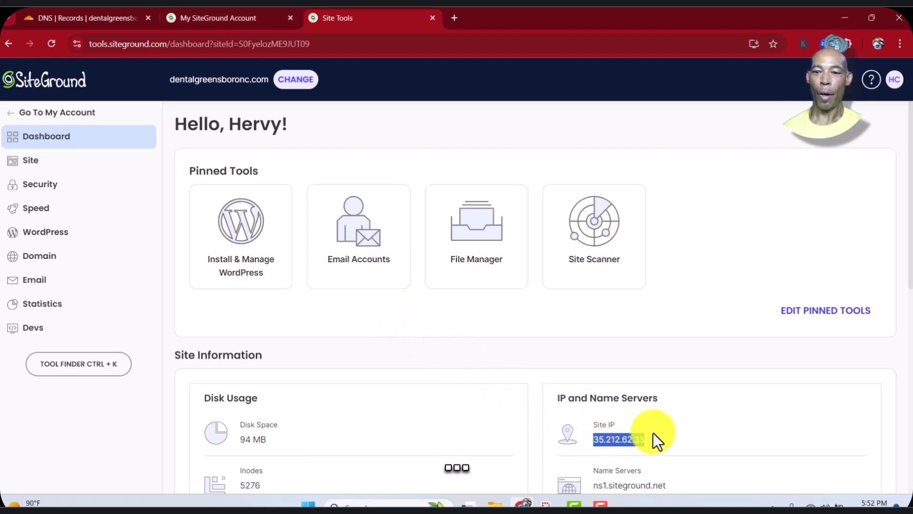
right_click(633, 439)
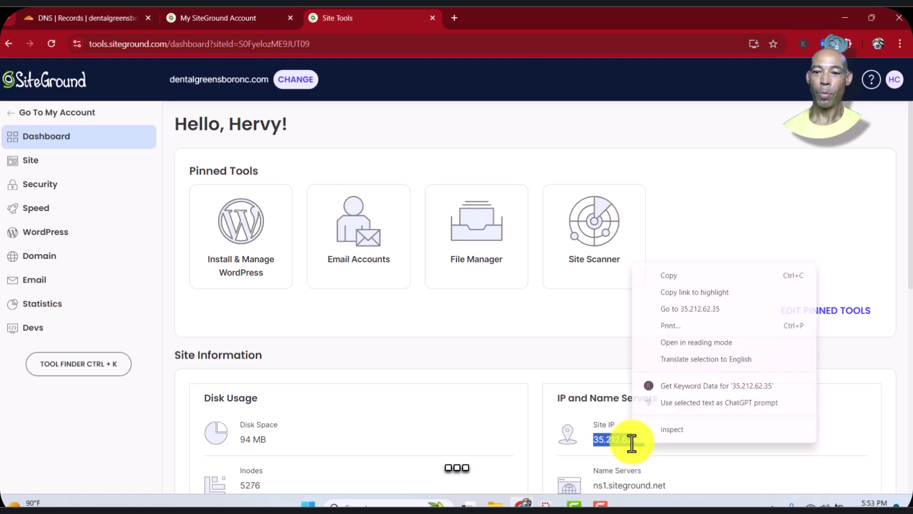
click(680, 276)
Point the A record to 35.212.62.35 with proxy status DNS only and save it
click(87, 16)
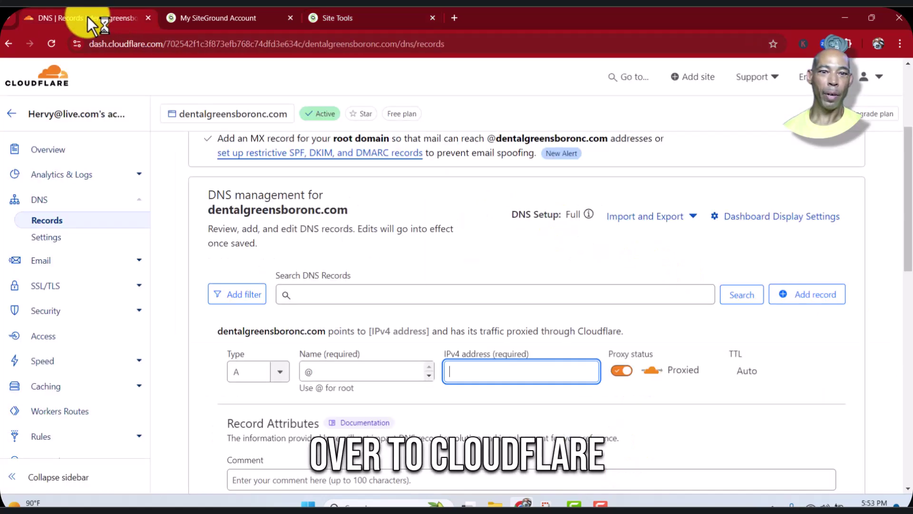
right_click(490, 365)
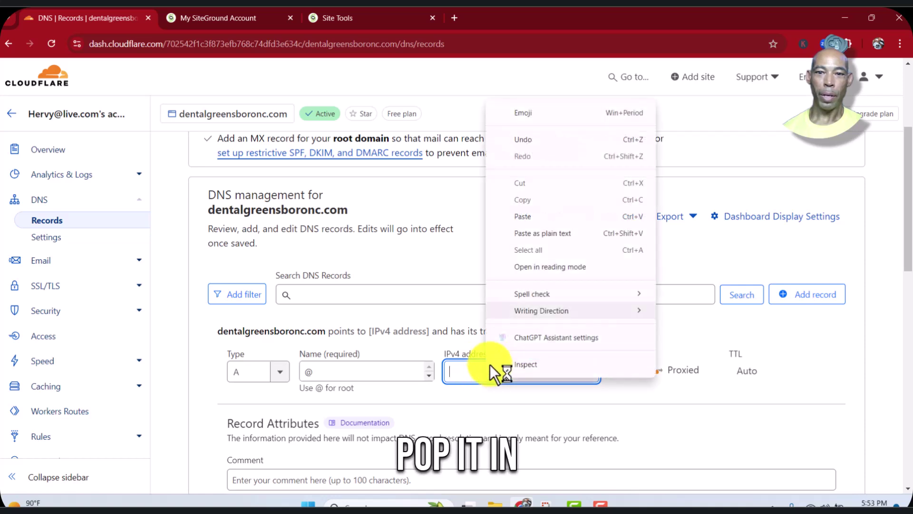
click(535, 220)
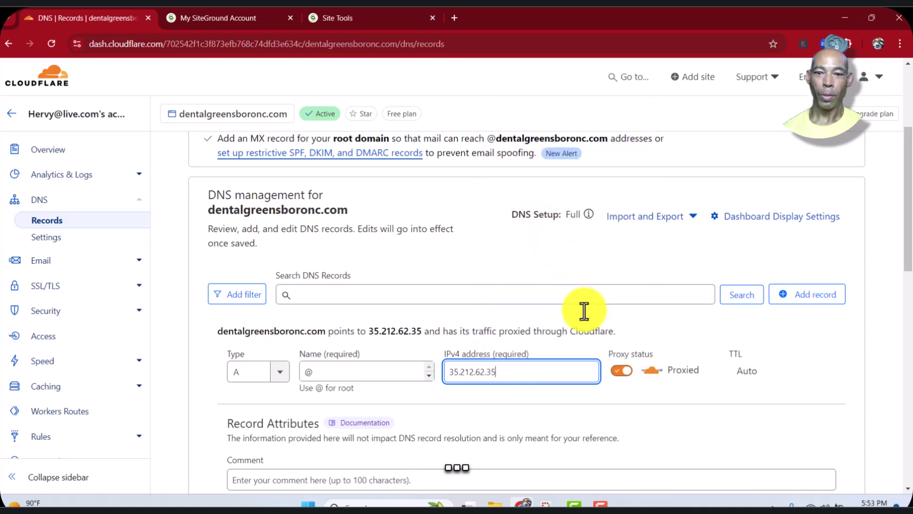
click(618, 372)
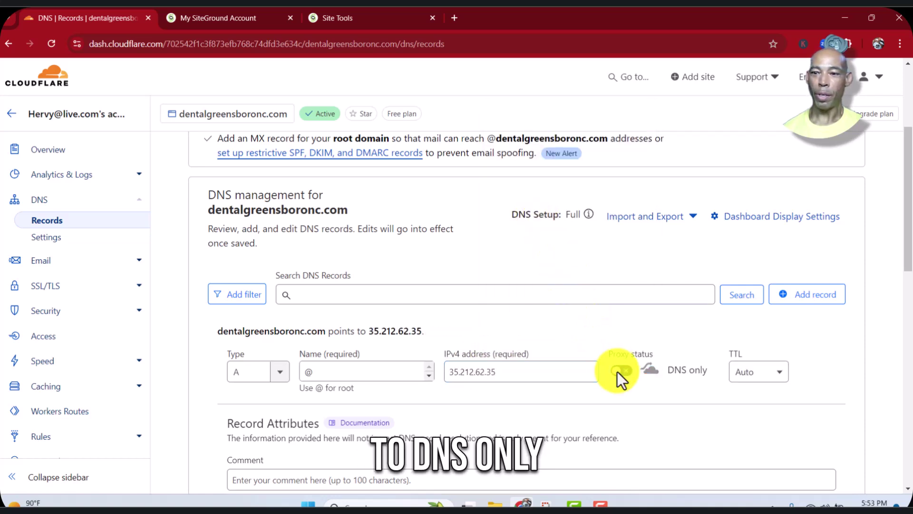
scroll(644, 378, down, 3)
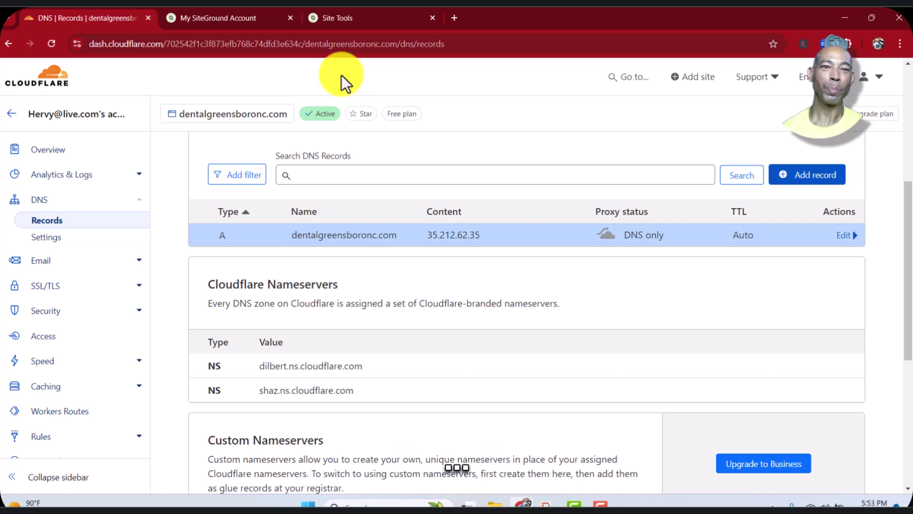
key(ctrl+Tab)
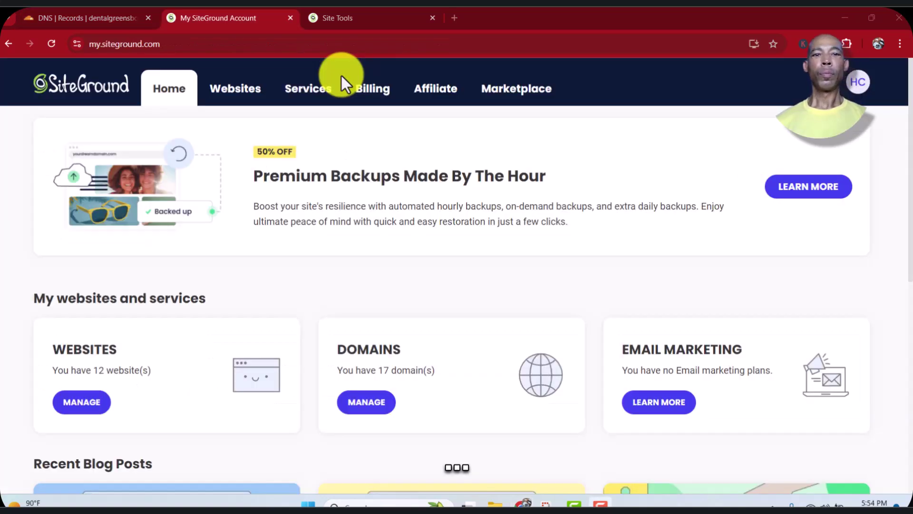
Load dentalgreensboronc.com in a new Chrome tab, showing the My WordPress site
click(454, 19)
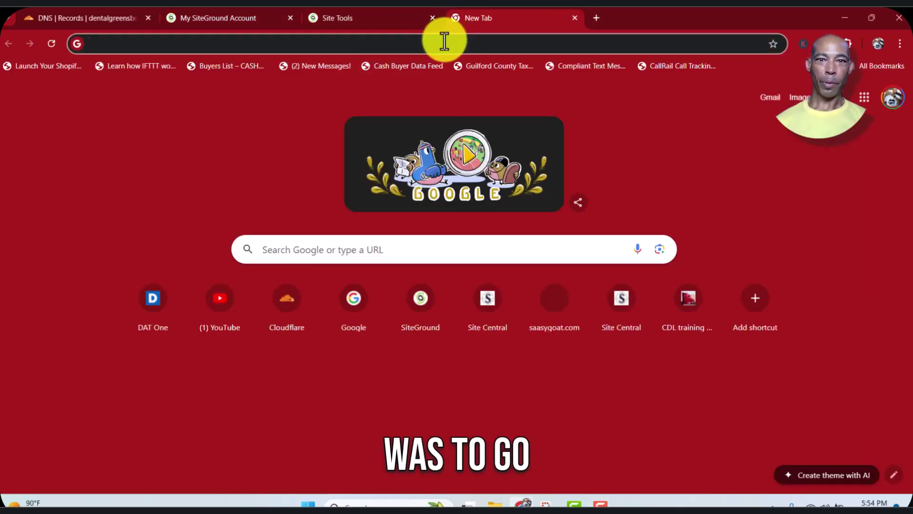
click(444, 41)
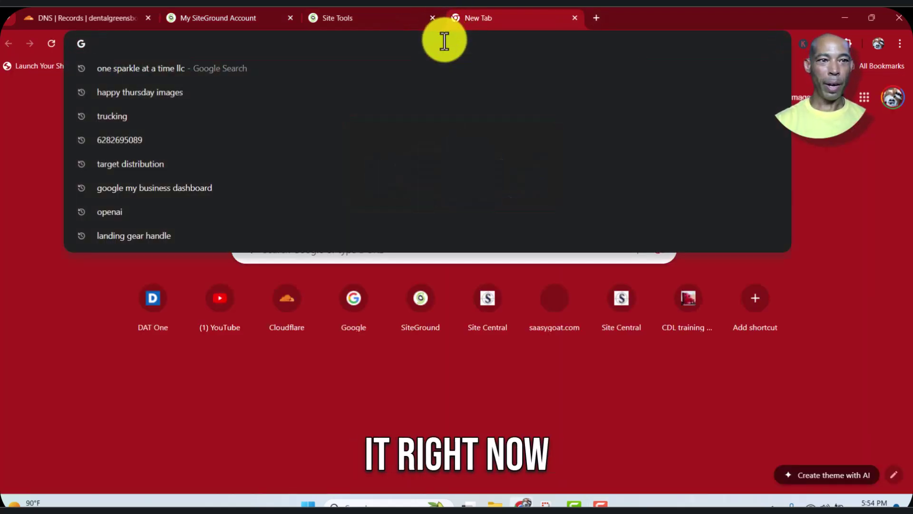
key(ctrl+v)
text(com)
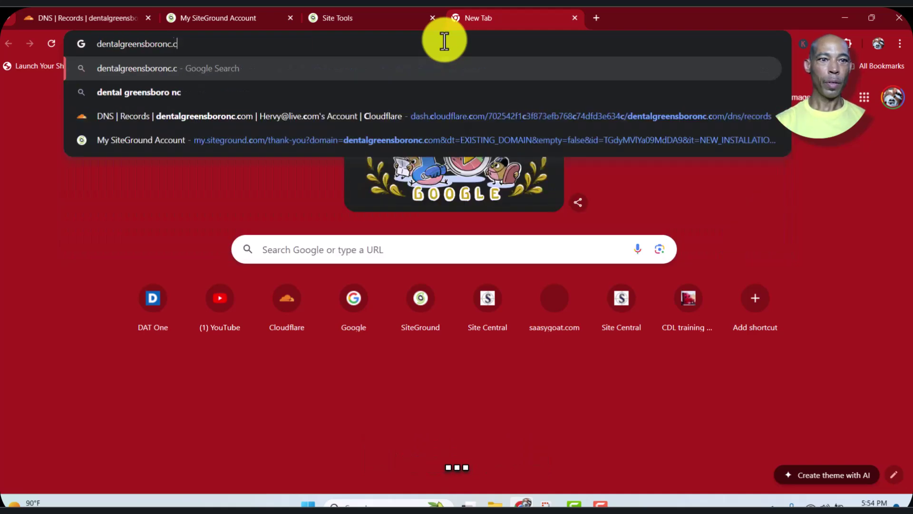
key(Return)
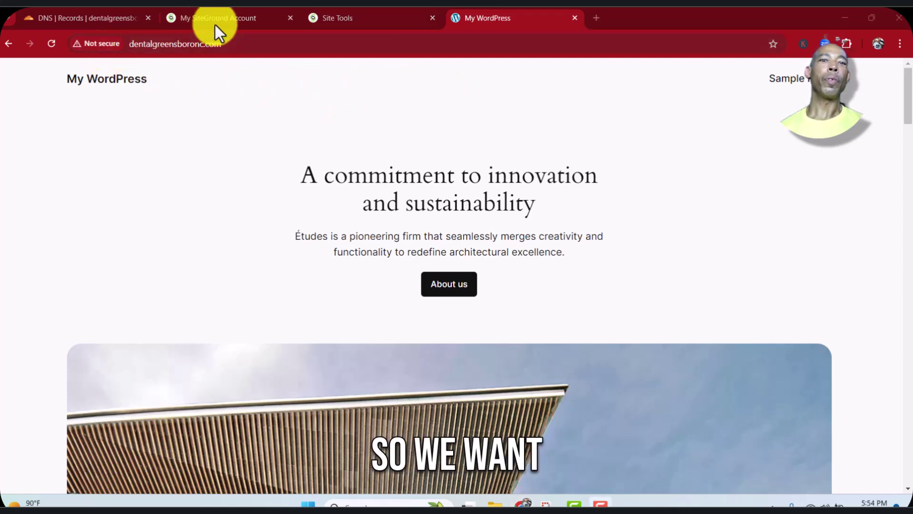
Request a Let's Encrypt certificate in Security > SSL Manager and wait for installation
click(244, 17)
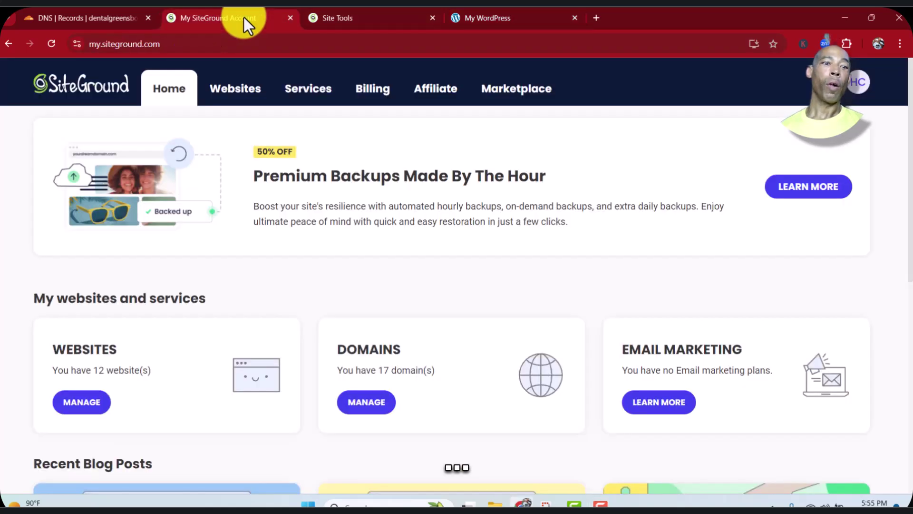
click(351, 17)
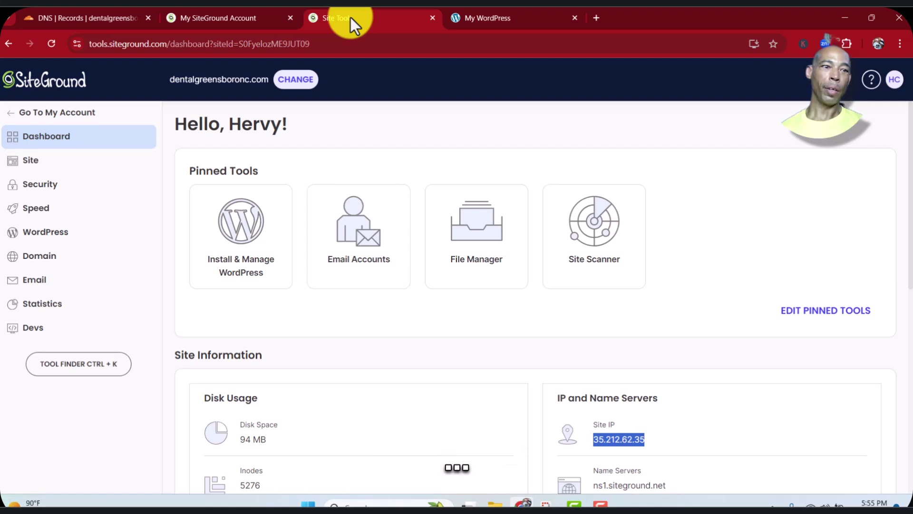
click(67, 187)
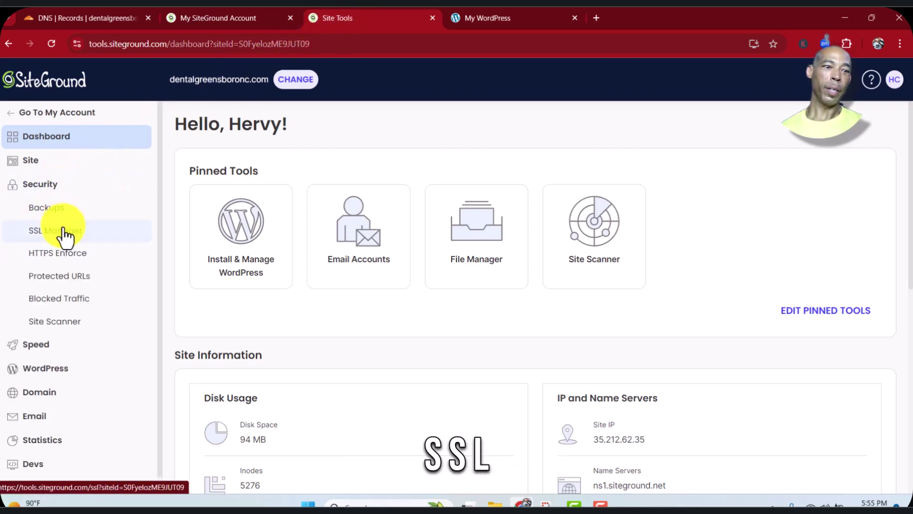
click(65, 233)
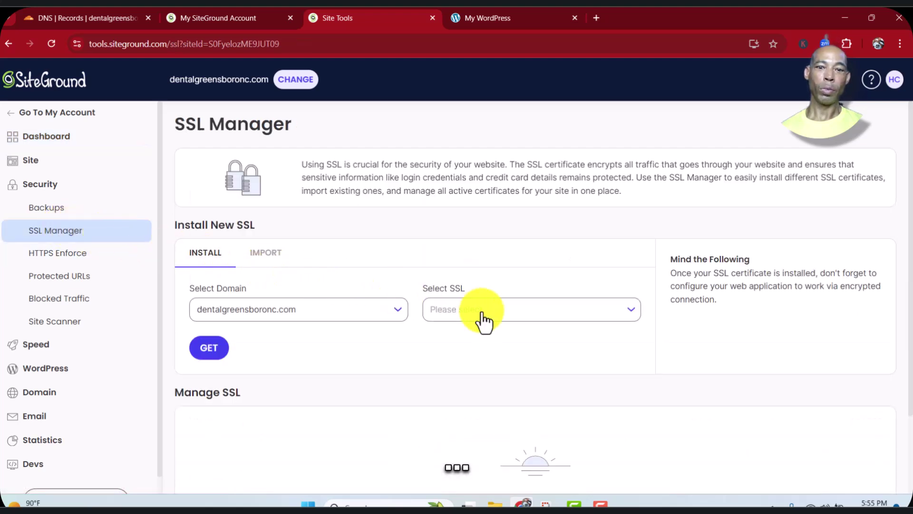
click(484, 322)
click(463, 334)
click(214, 349)
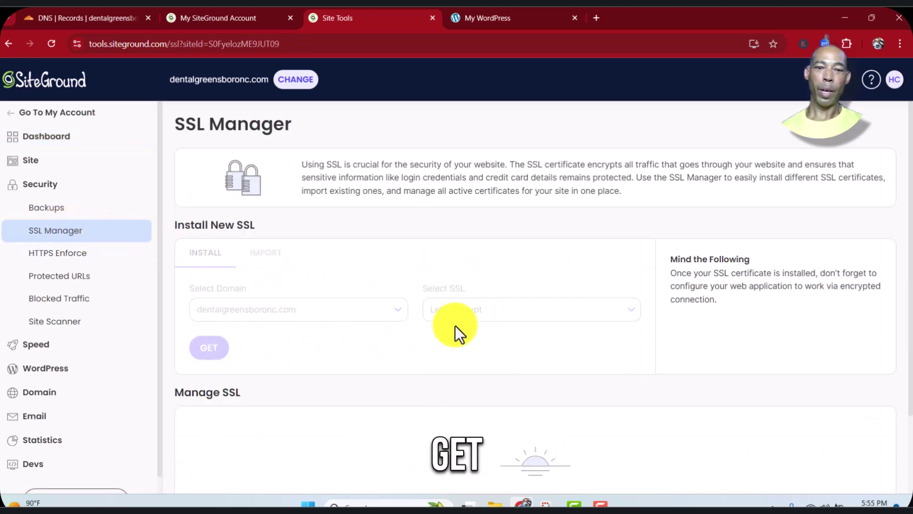
scroll(615, 310, down, 1)
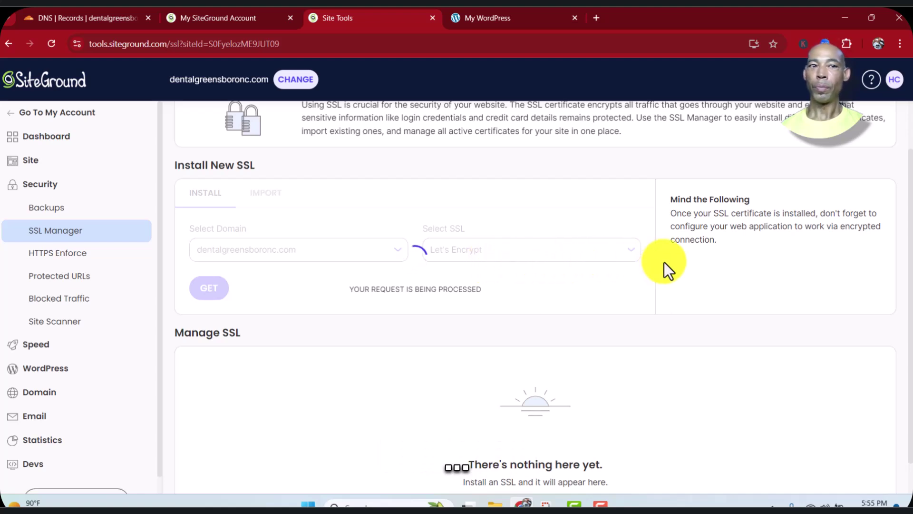
click(512, 18)
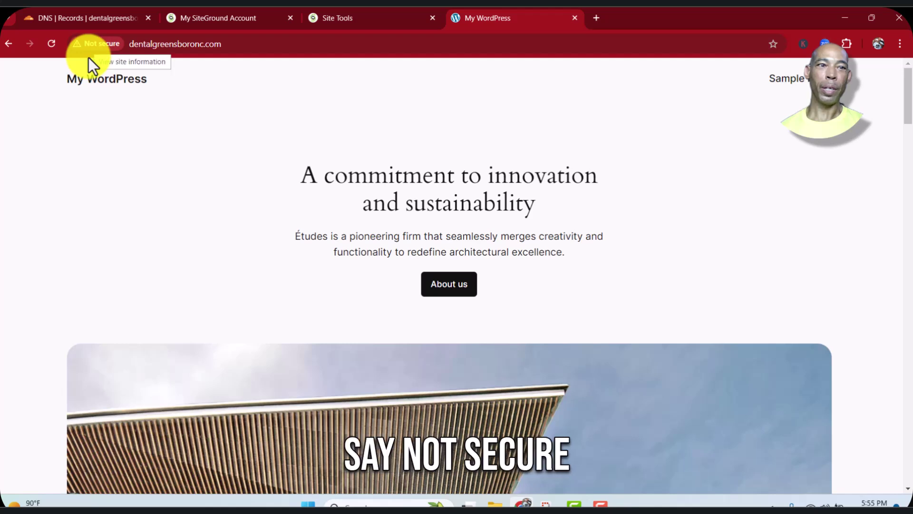
click(378, 18)
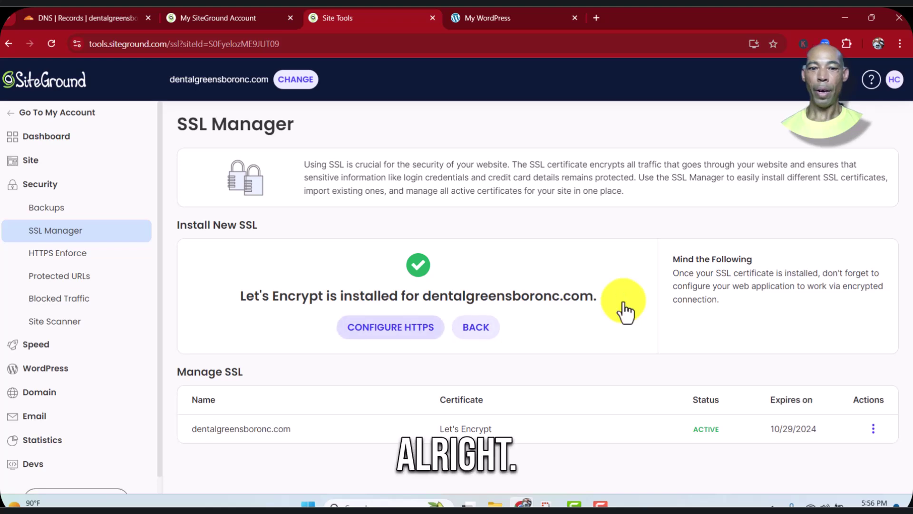
Enable Enforce HTTPS for dentalgreensboronc.com and reload the site to confirm it's secure
click(873, 428)
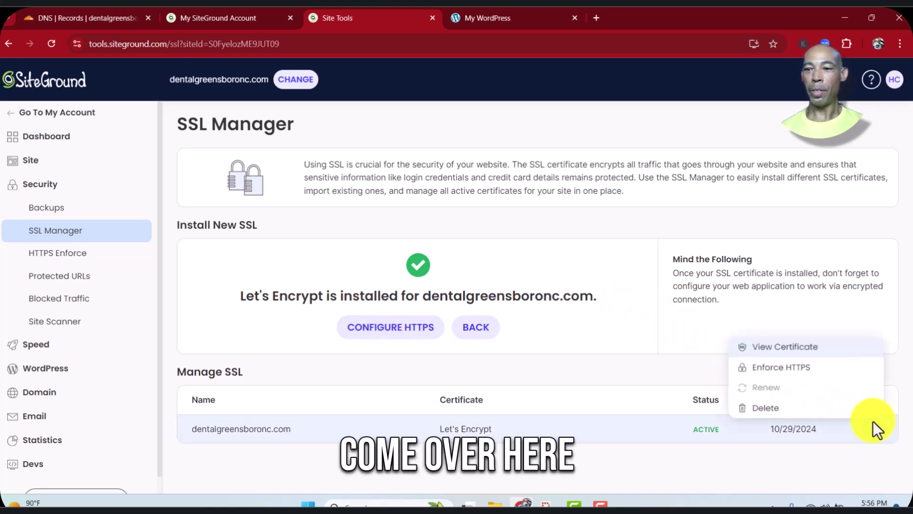
click(846, 370)
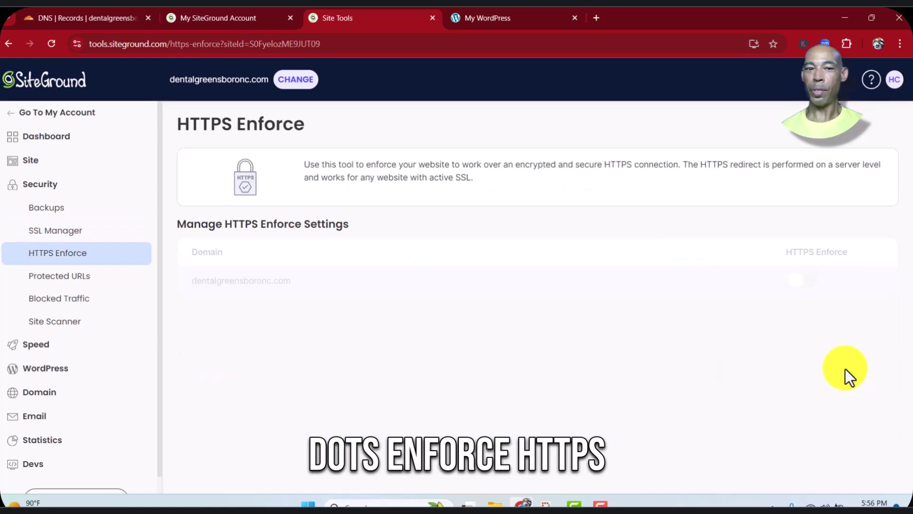
click(807, 282)
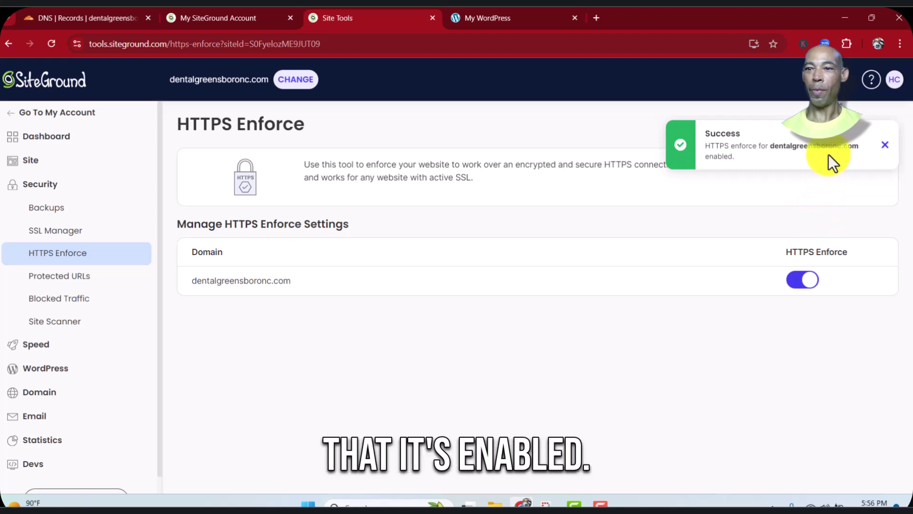
click(517, 15)
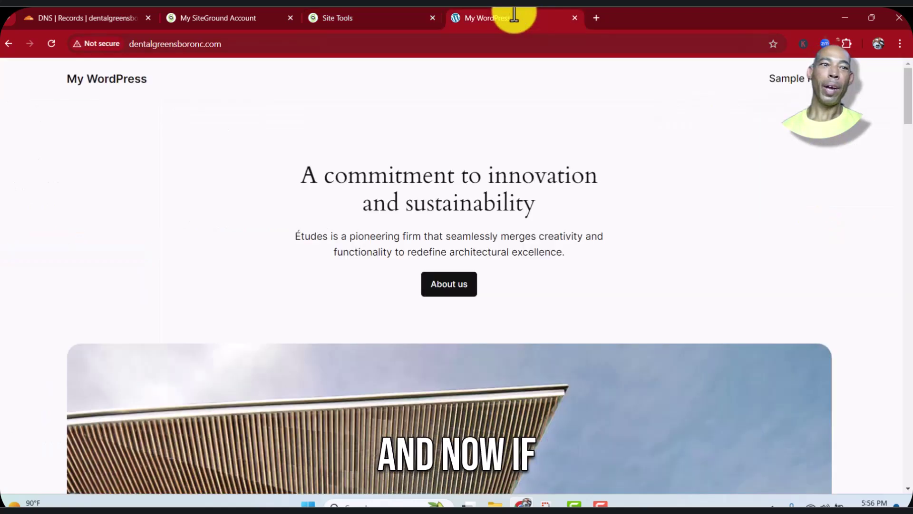
click(53, 43)
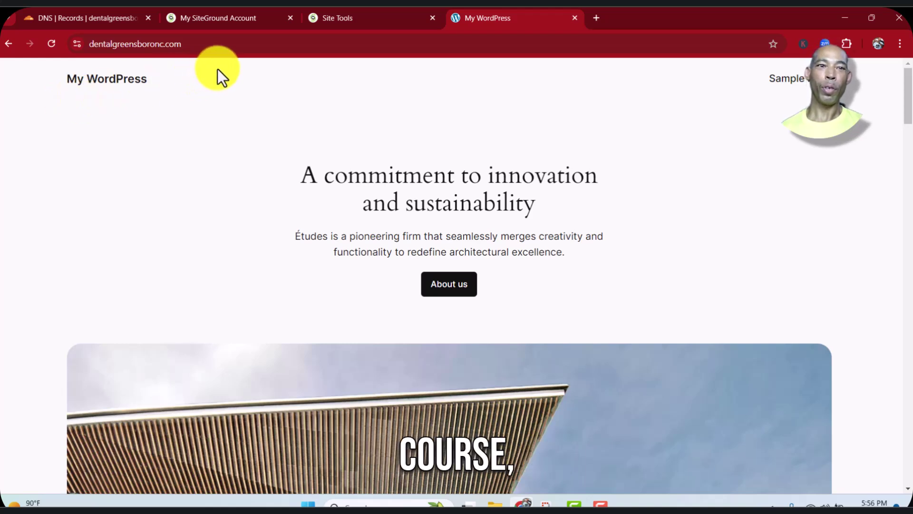
Launch WordPress admin for dentalgreensboronc.com from the SiteGround account's Websites list
click(226, 17)
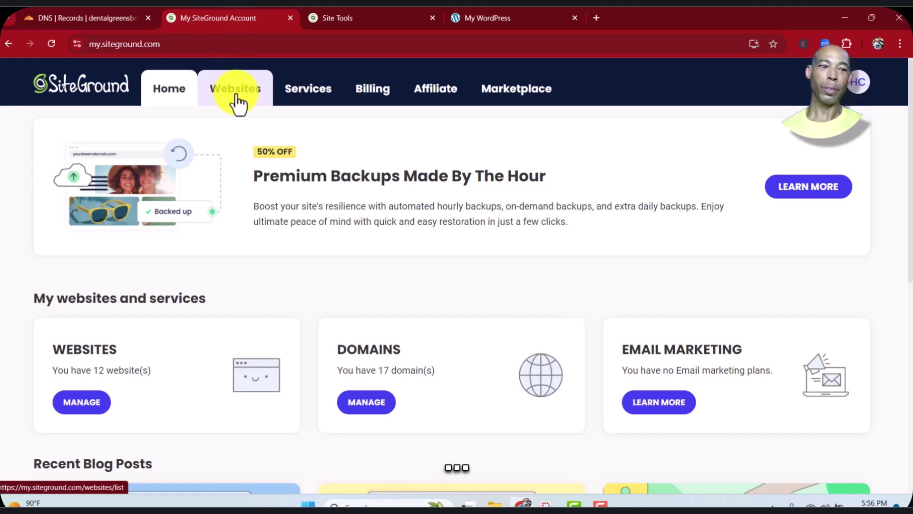
click(353, 406)
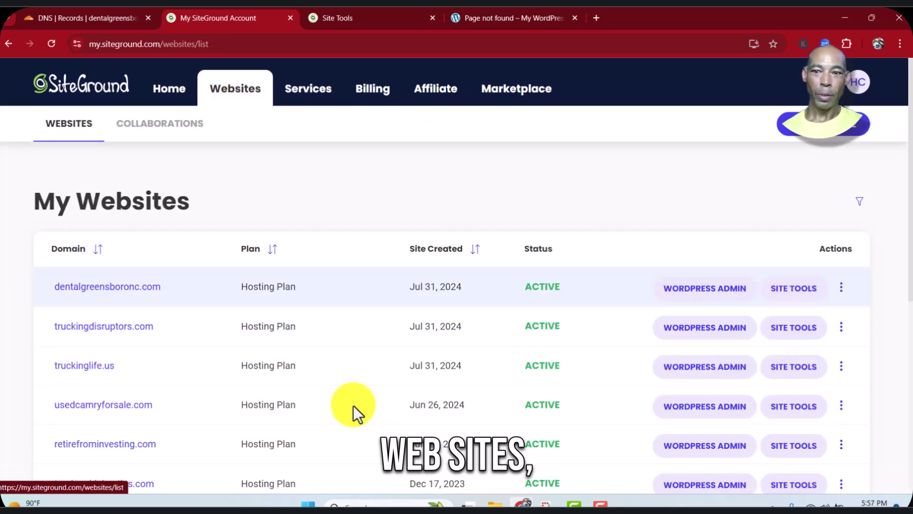
click(718, 287)
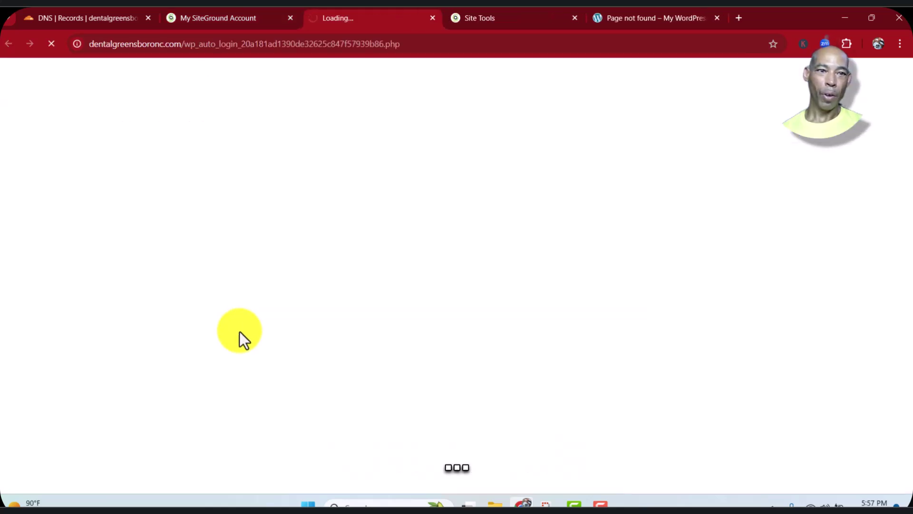
Start the WordPress Starter wizard and choose Health & Fitness as the website topic
scroll(239, 331, down, 1)
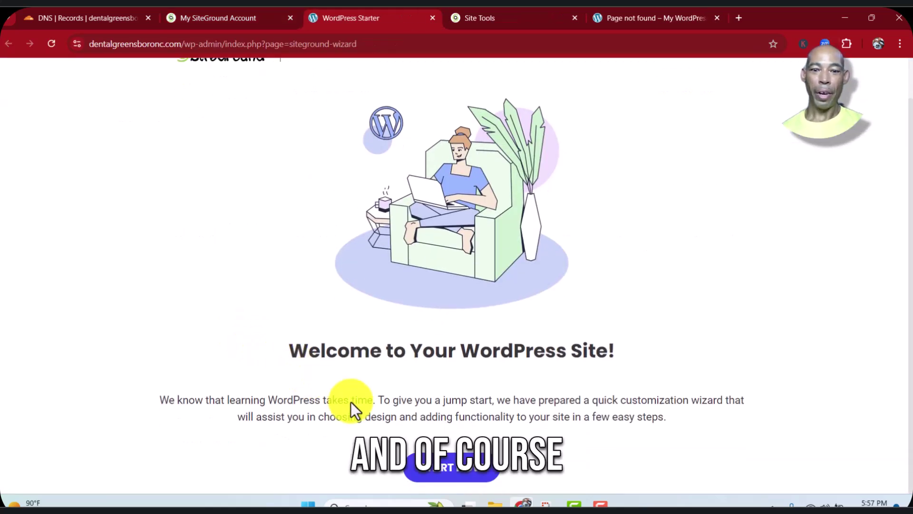
click(457, 470)
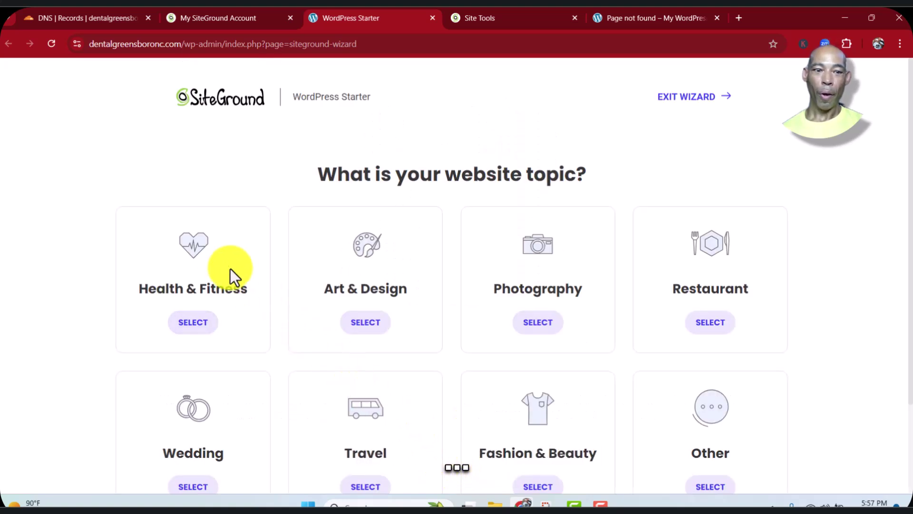
click(200, 323)
scroll(741, 263, down, 1)
scroll(741, 264, down, 1)
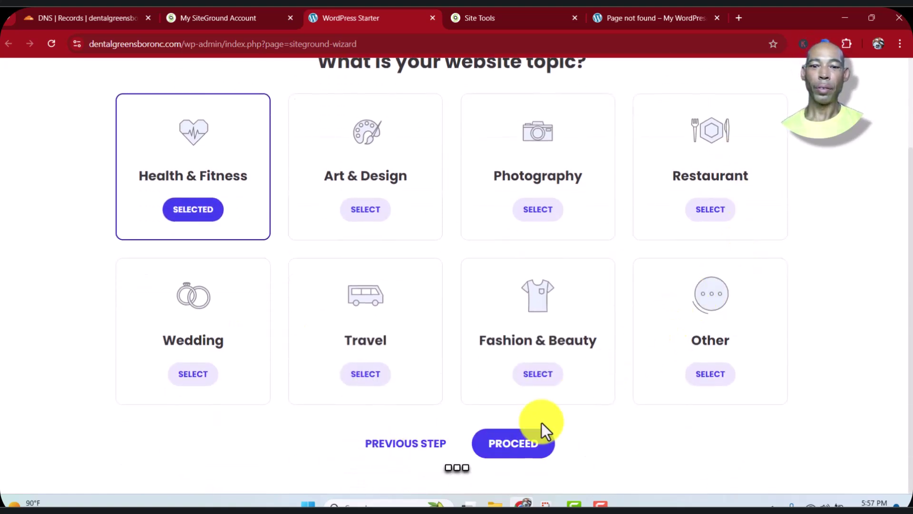
click(515, 445)
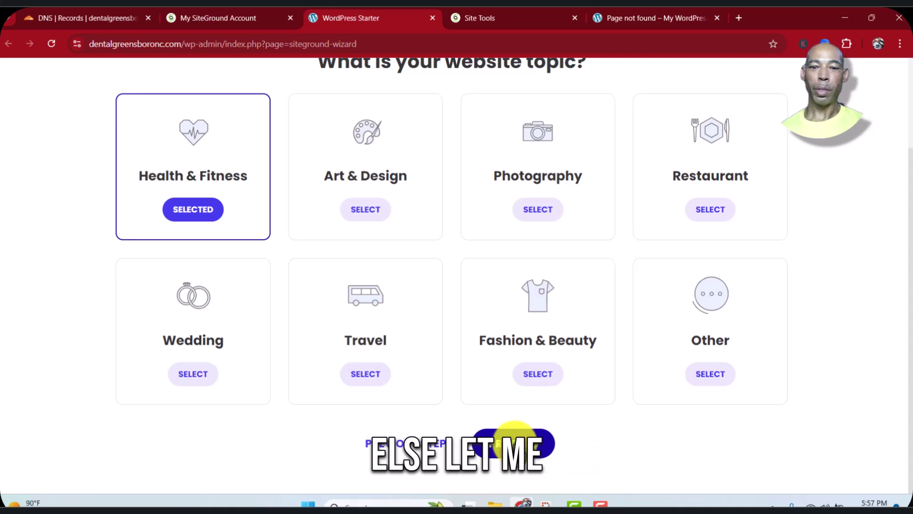